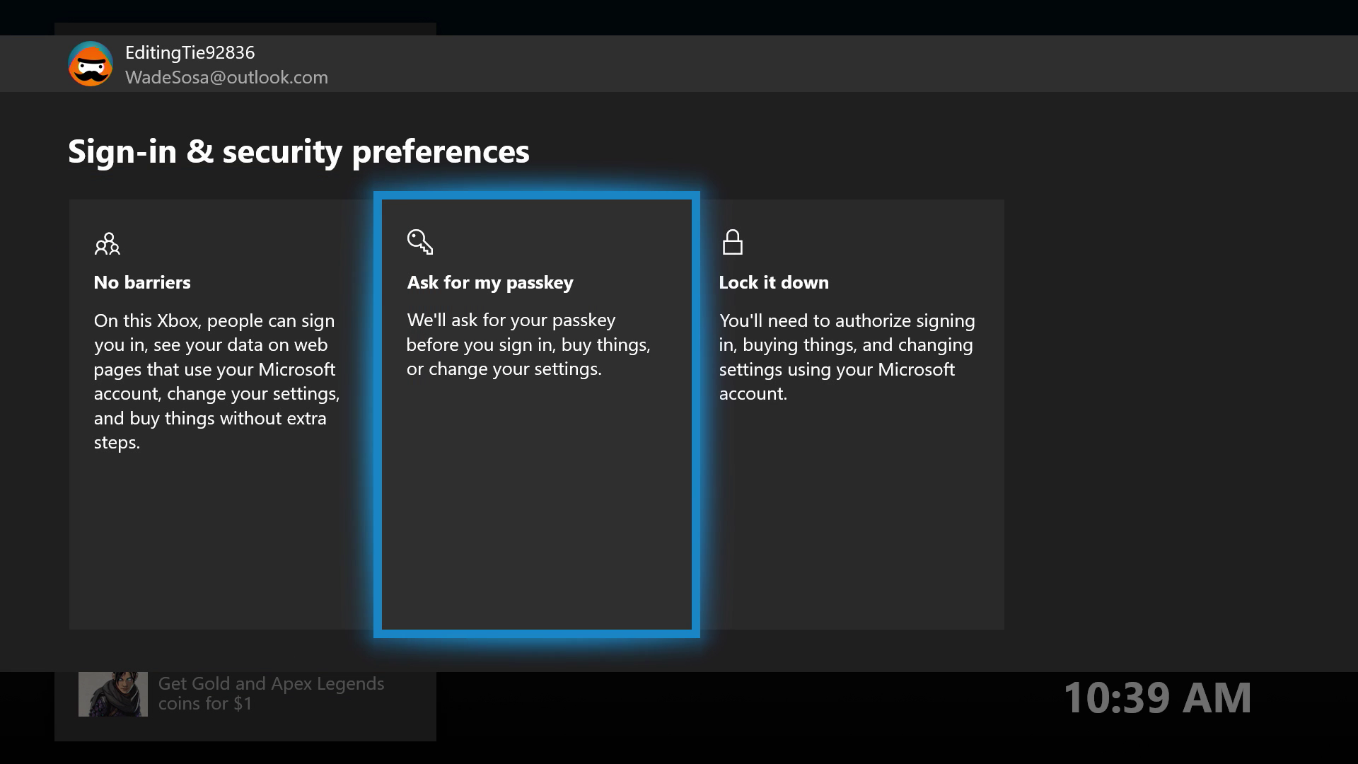
Step: Turn on 'Ask for my passkey' and enter the six-digit passkey
key("Return")
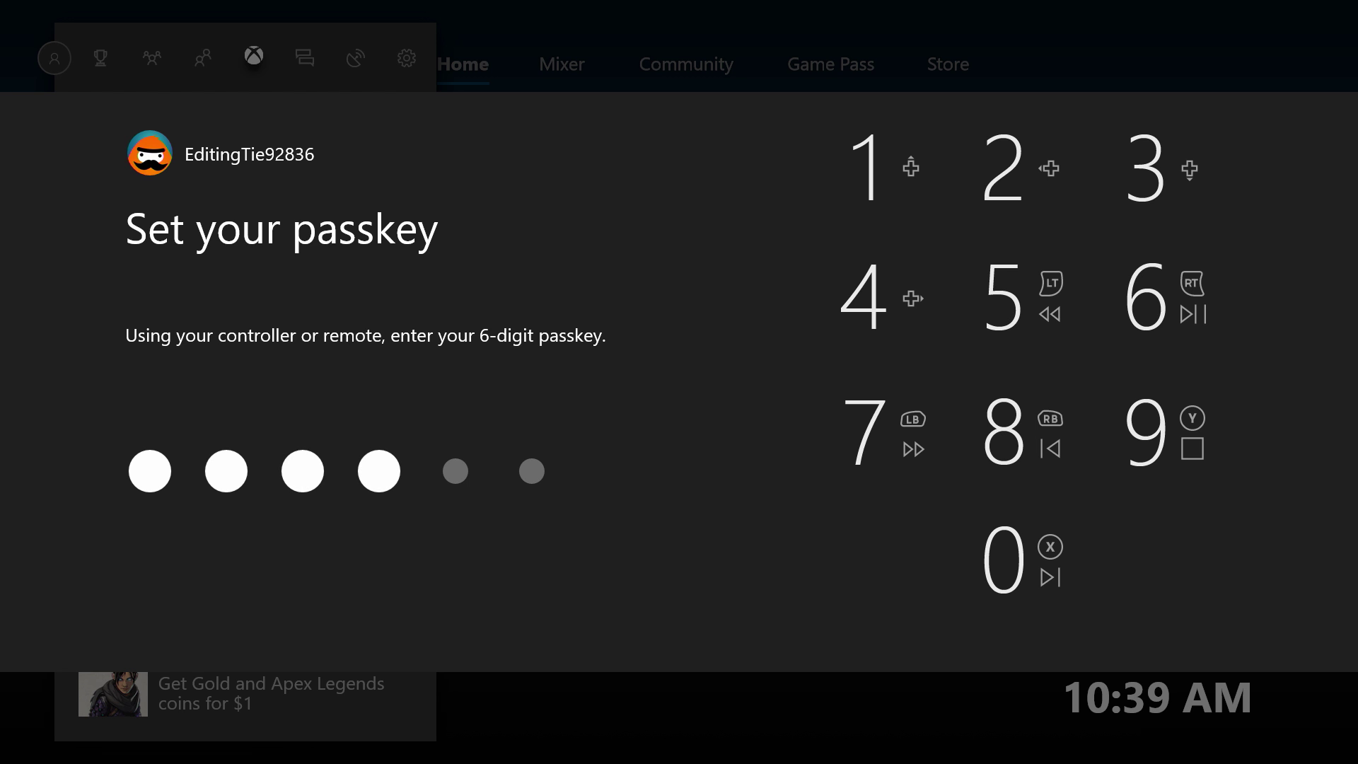
key("1")
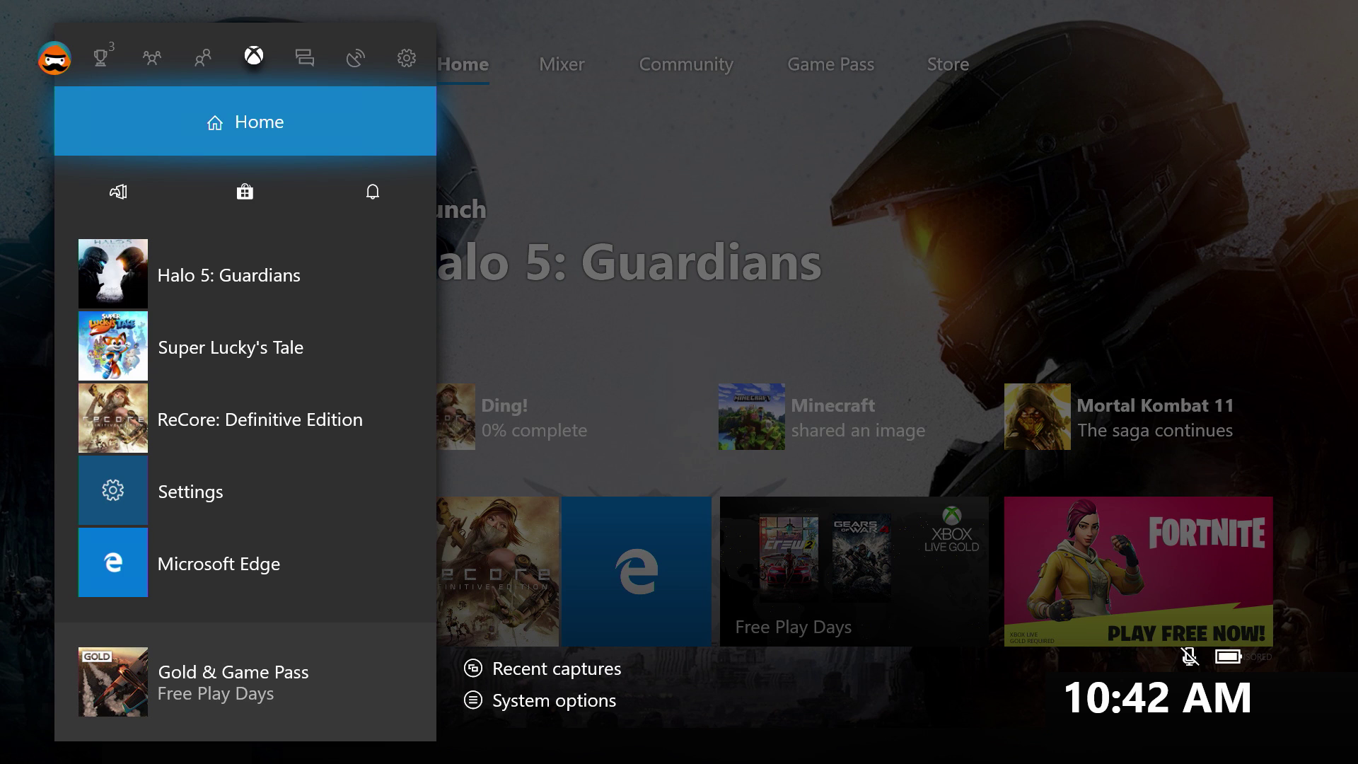
Step: Open console Settings from the System section of the guide
key("Right")
key("Right")
key("Right")
key("Down")
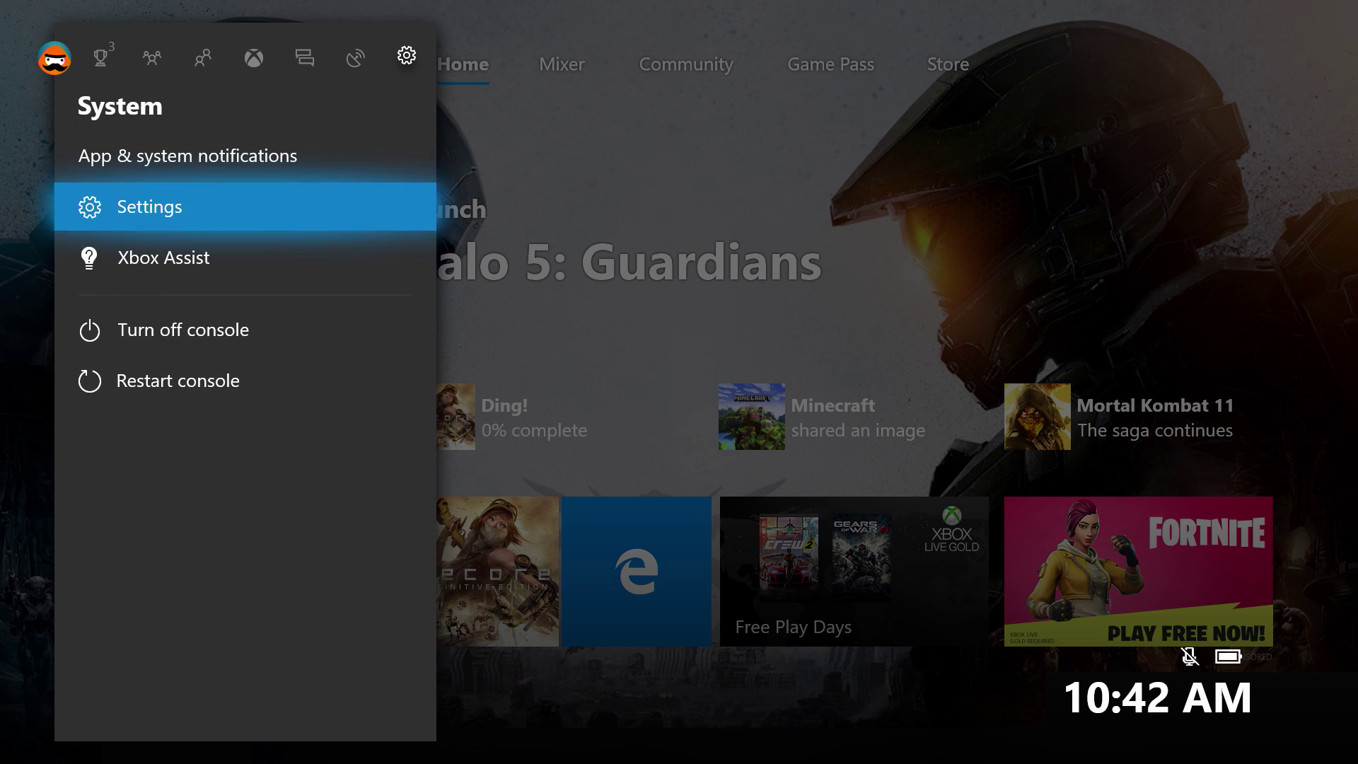
key("Return")
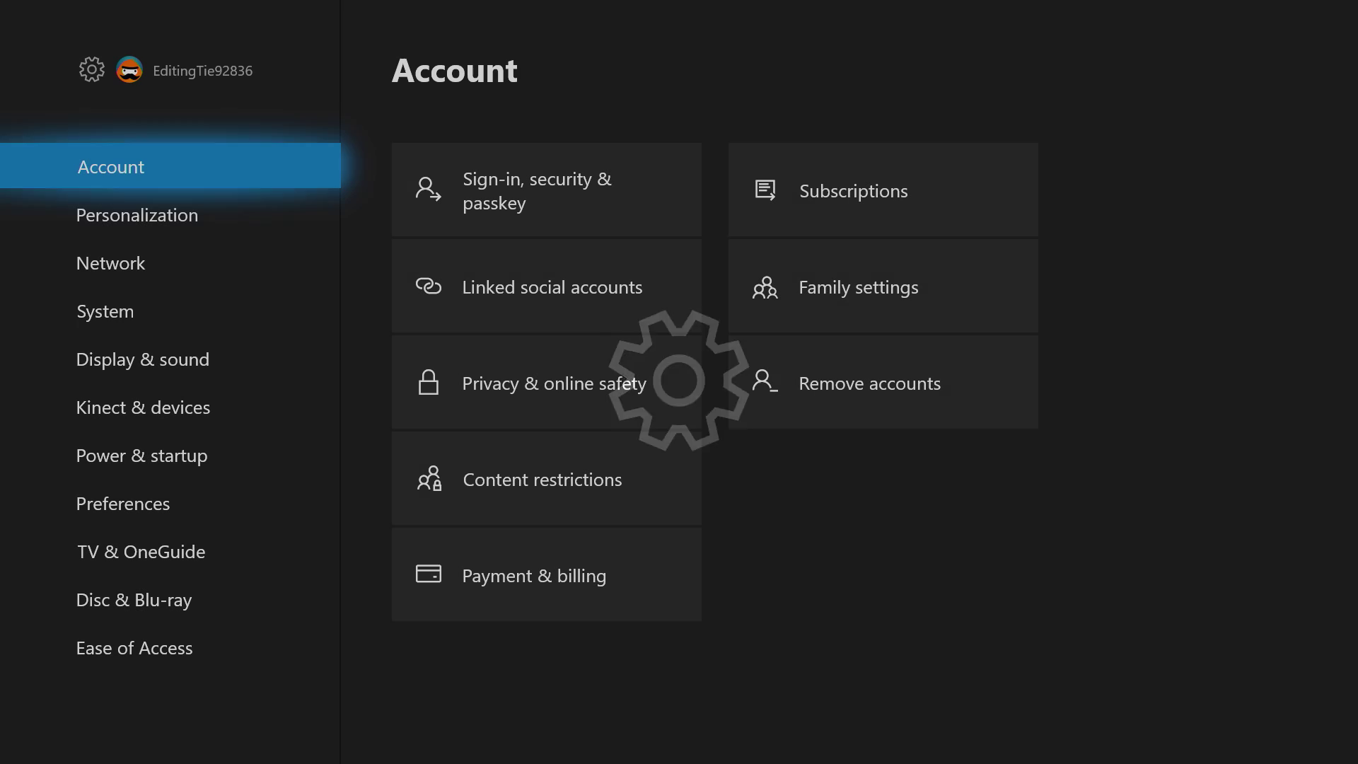
key("Right")
key("Right")
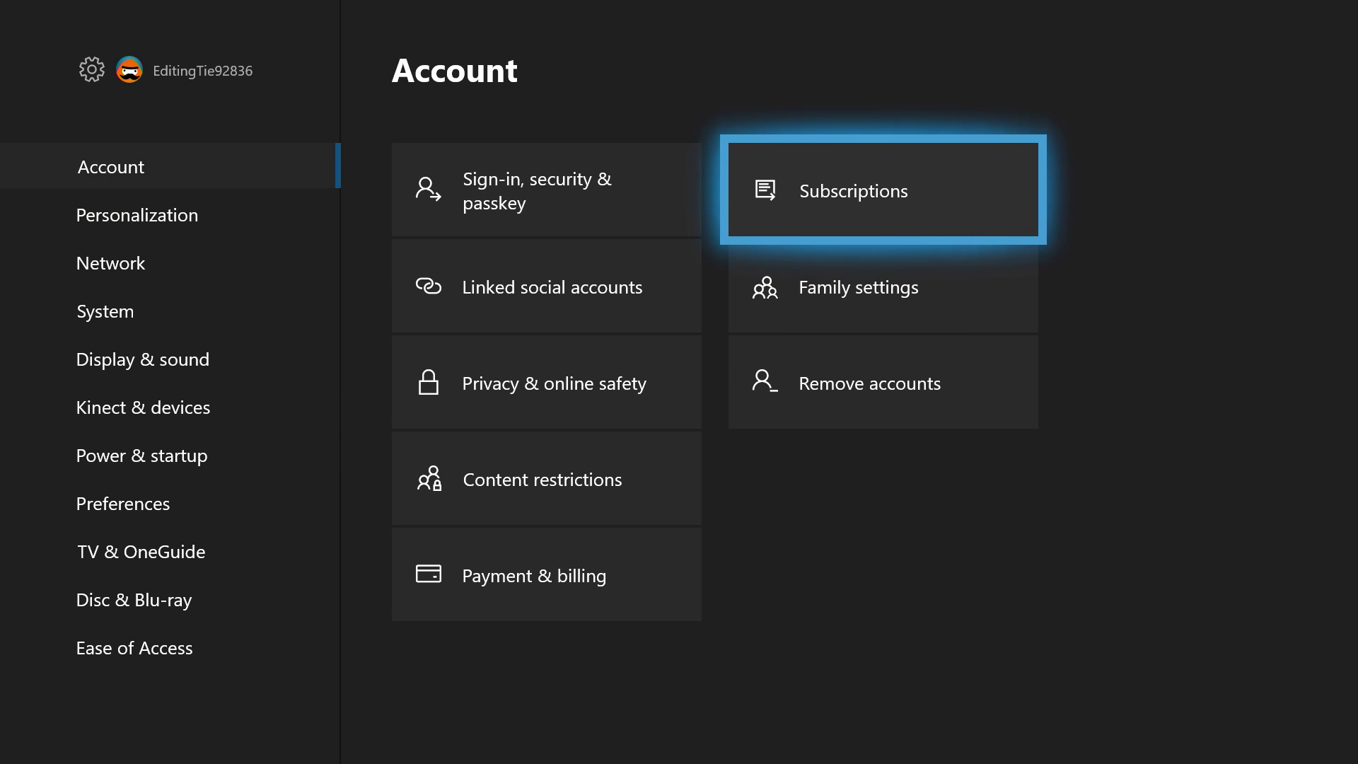
Step: Unlock Family settings with the passkey and go to Manage family members
key("Down")
key("Return")
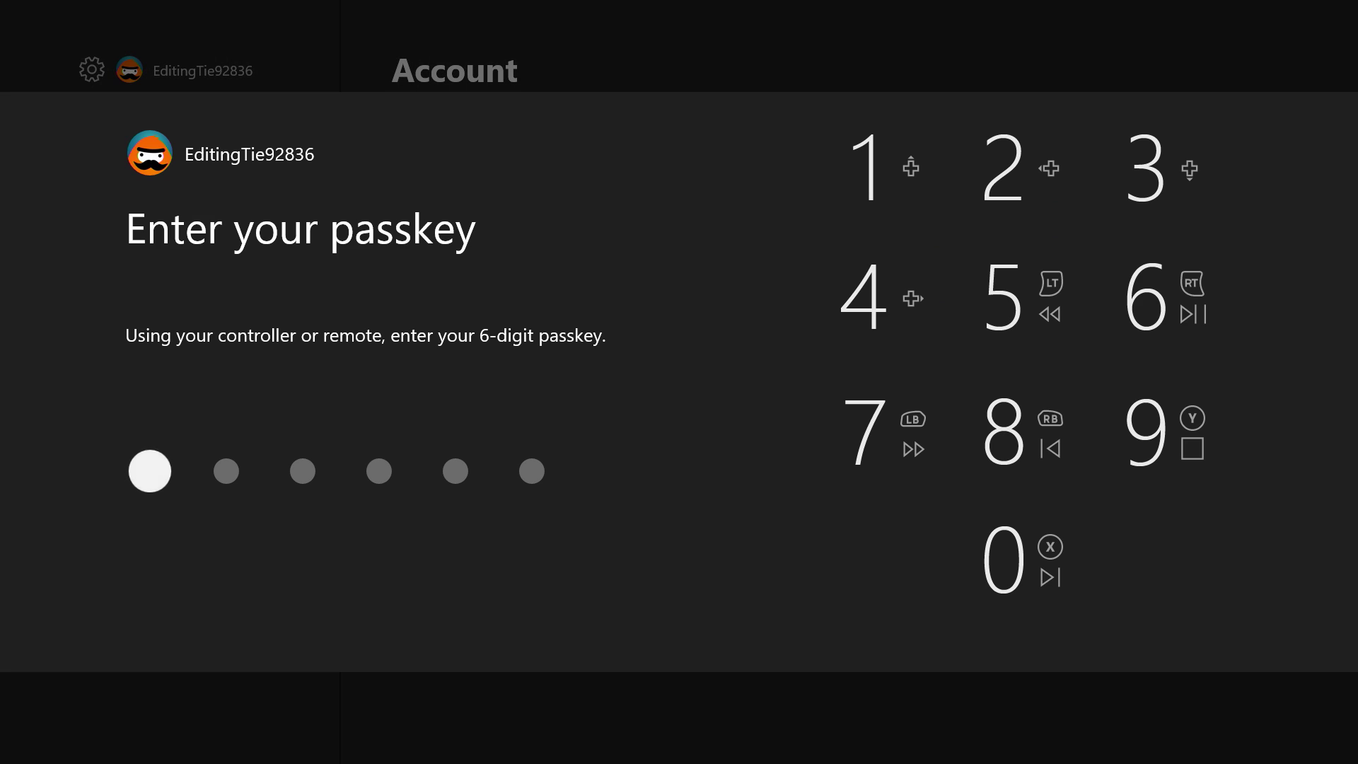
key("1")
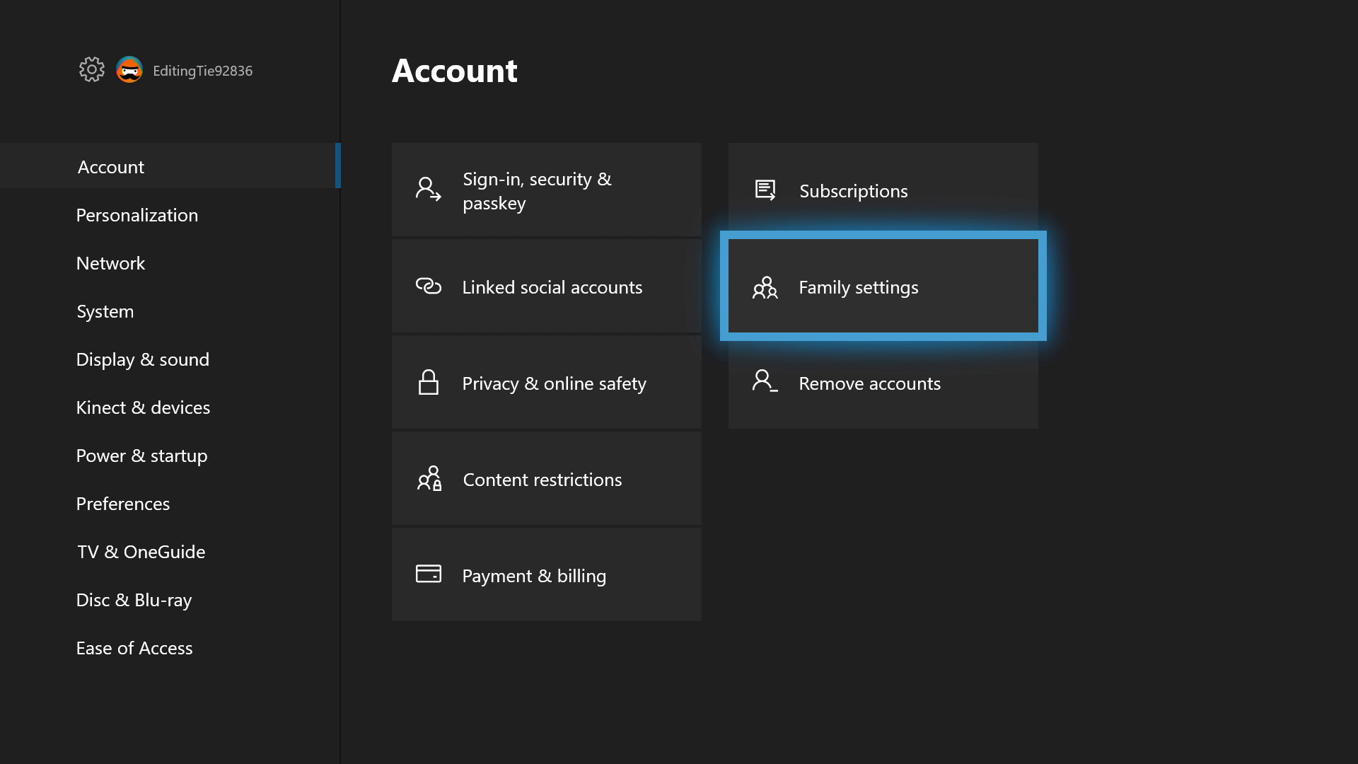
key("Down")
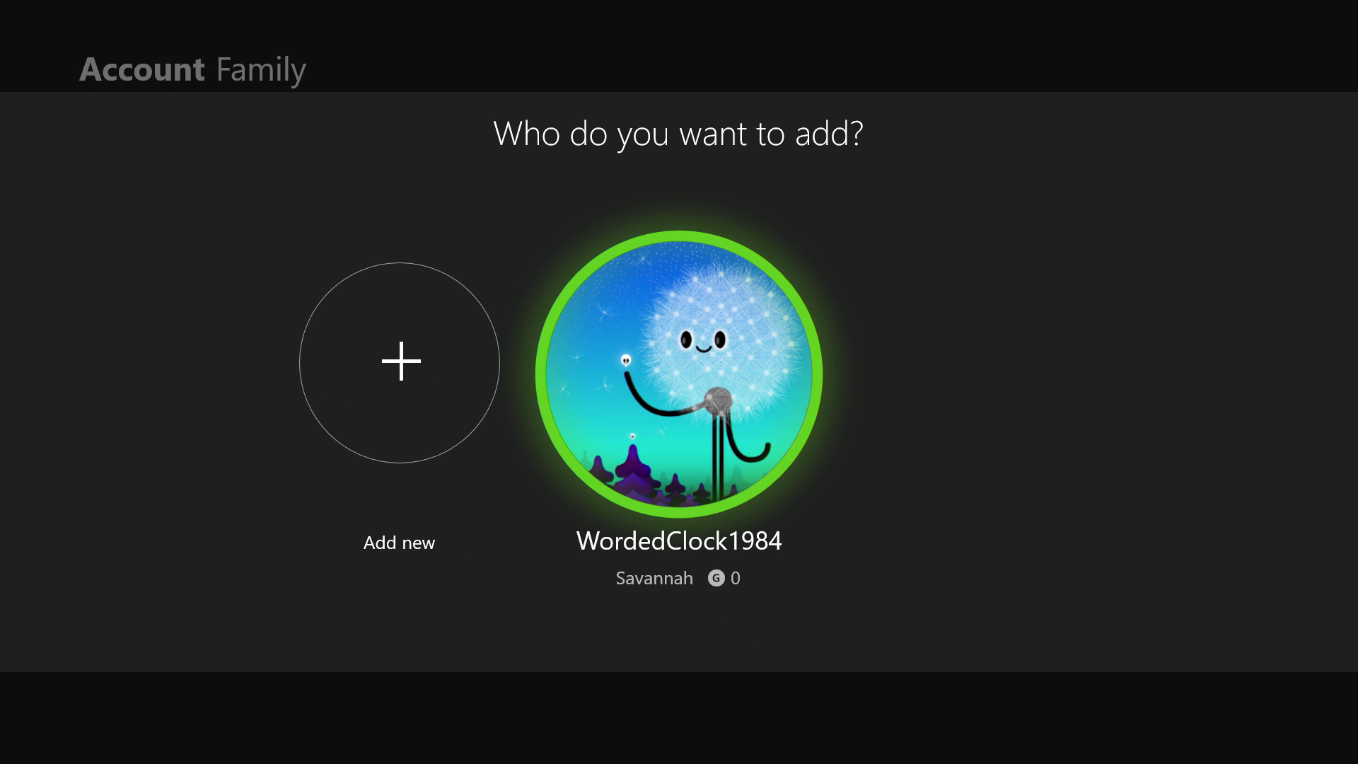
Step: Choose 'Add new' and start typing the new member's Outlook email name
key("Left")
key("Return")
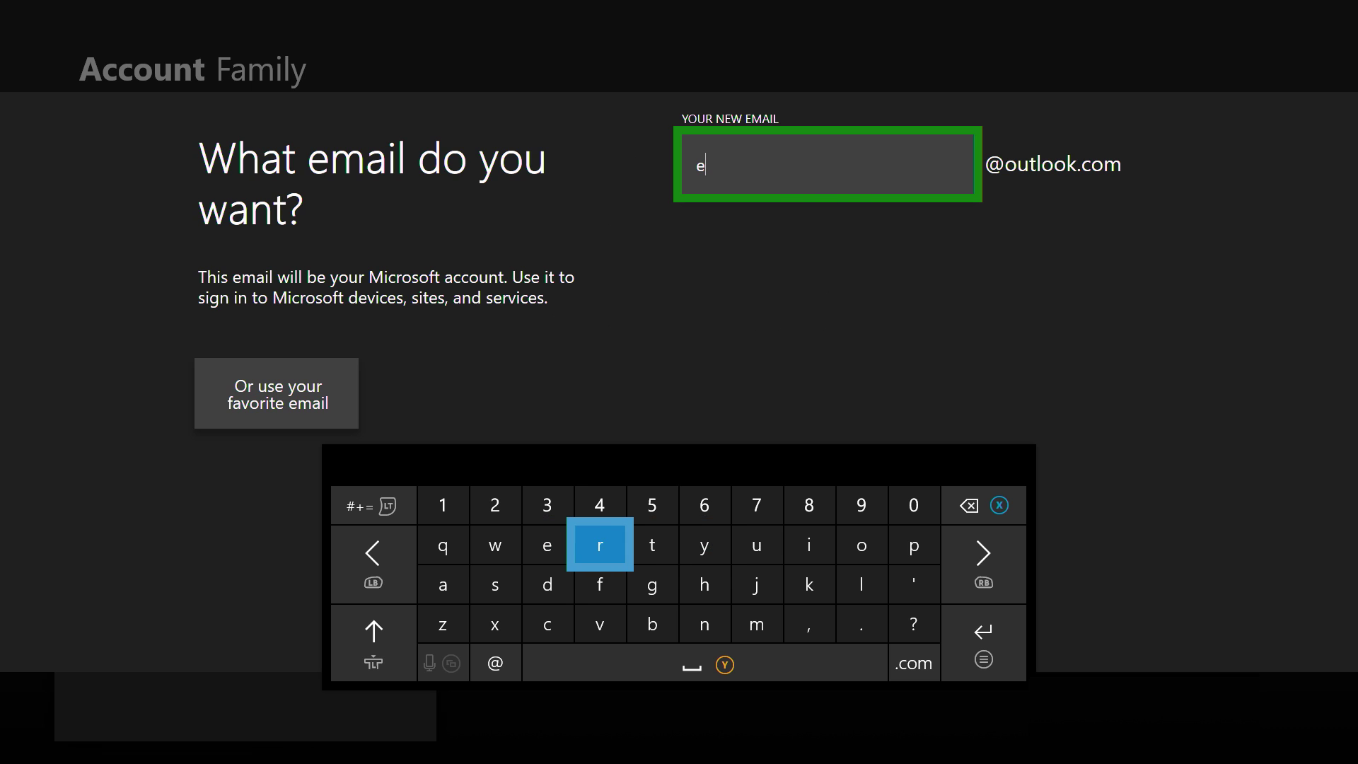
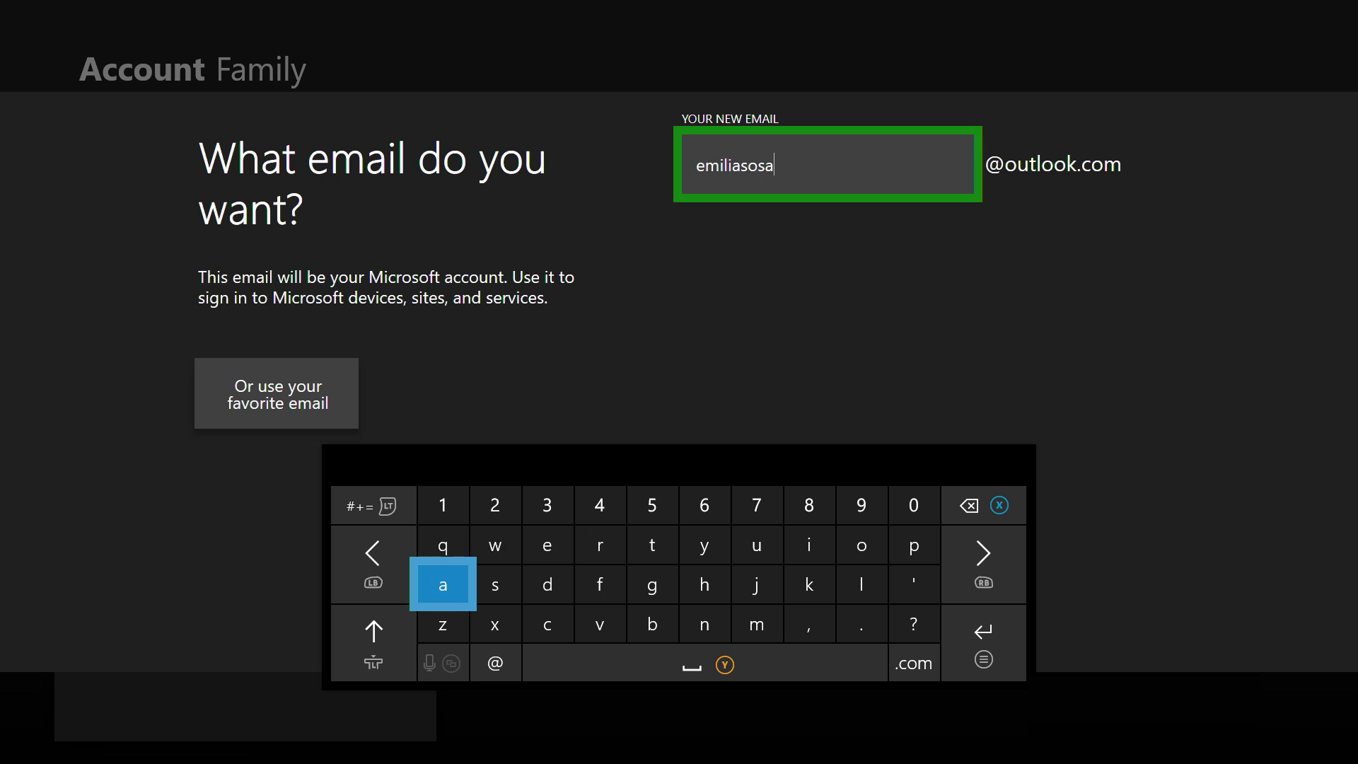
key("Down")
key("Down")
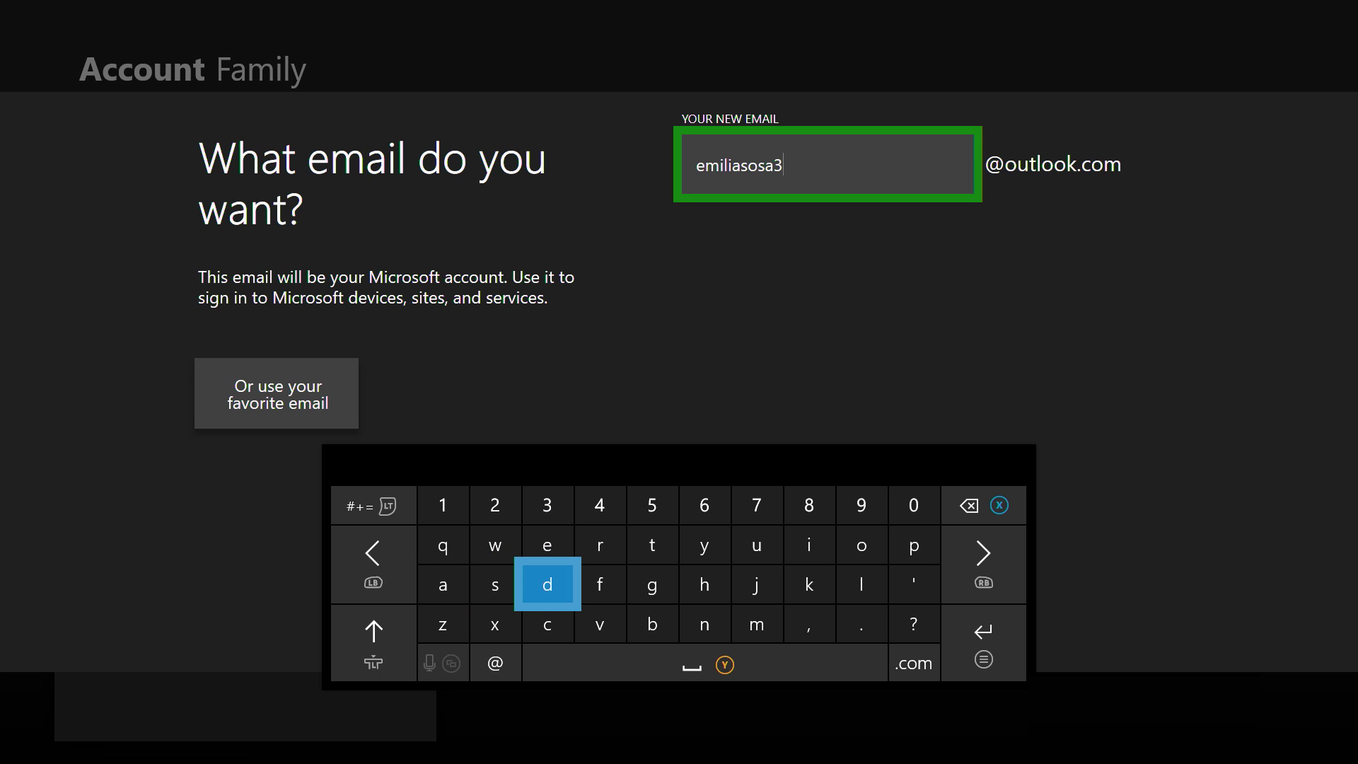
Step: Confirm 2007 as the birth year and continue to the parent's-help screen
key("Return")
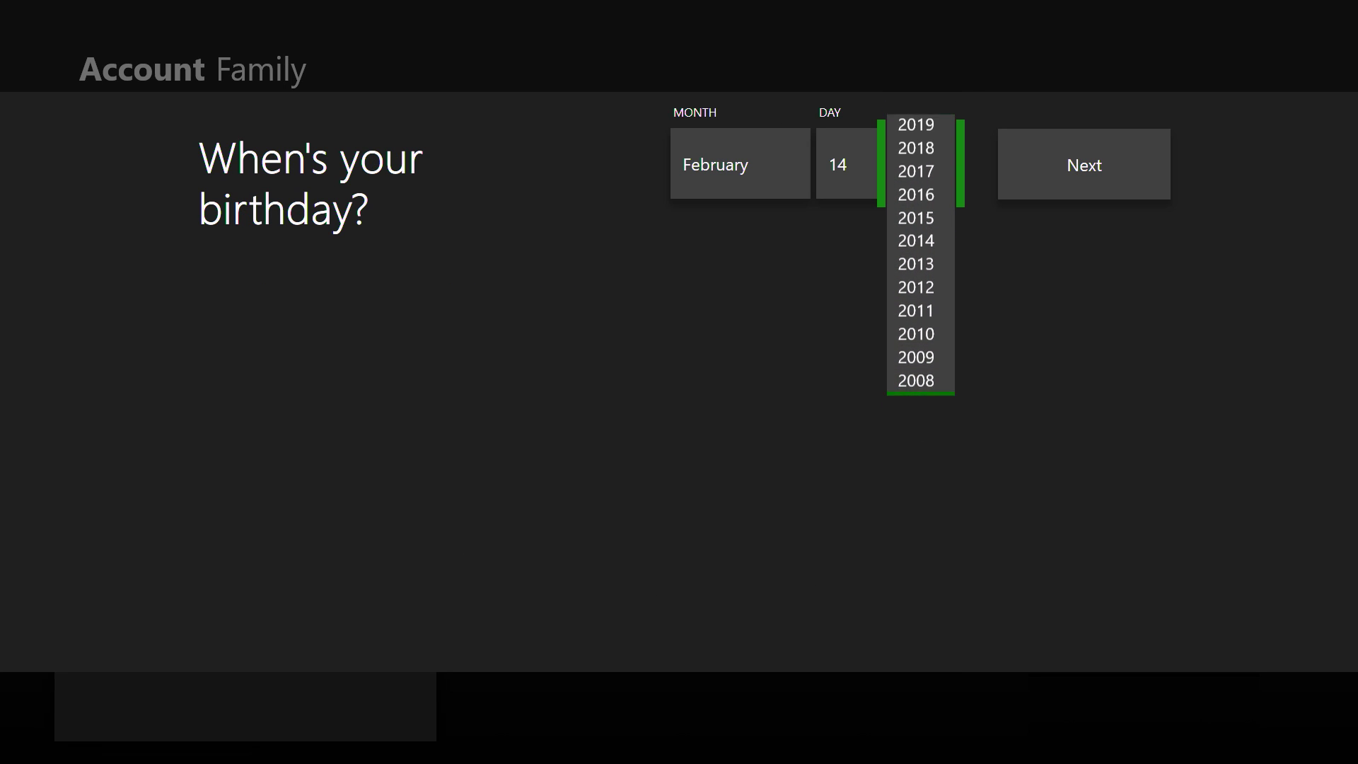
key("Right")
key("Return")
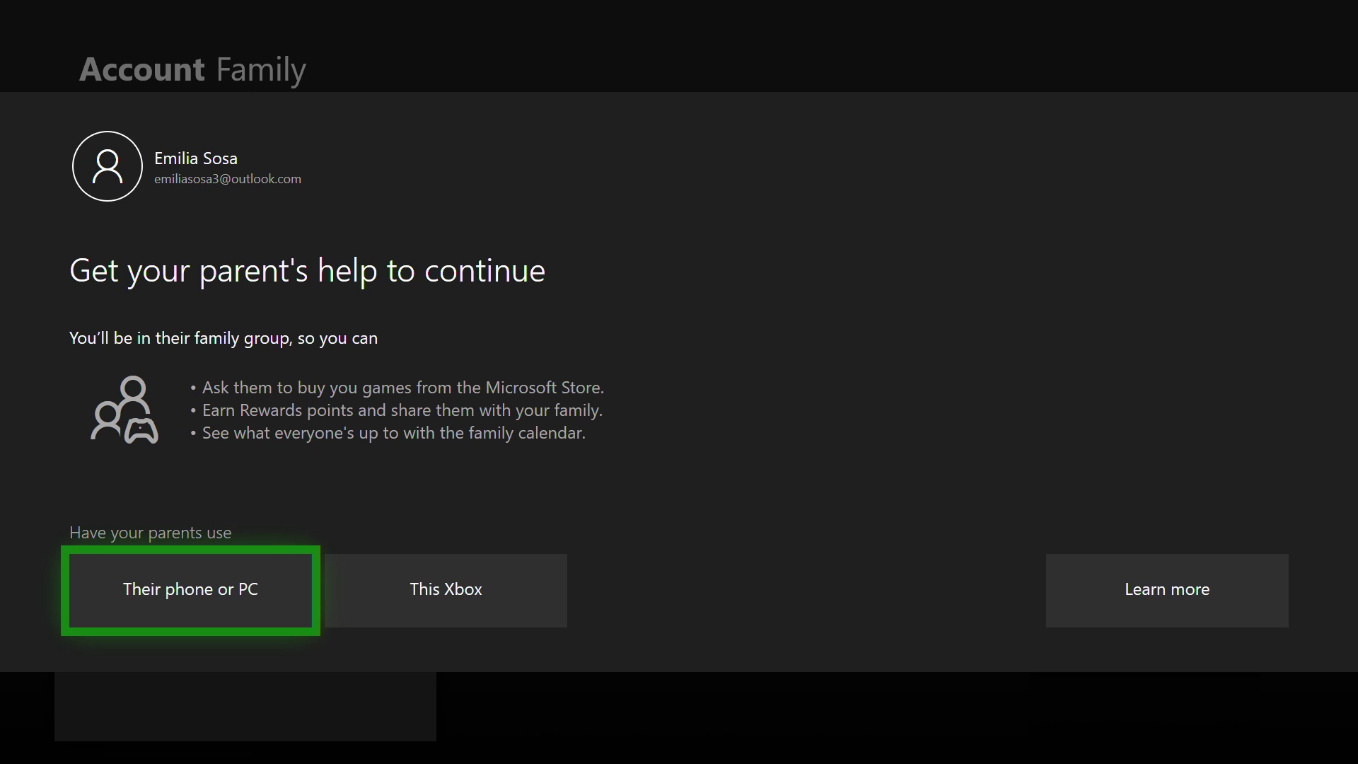